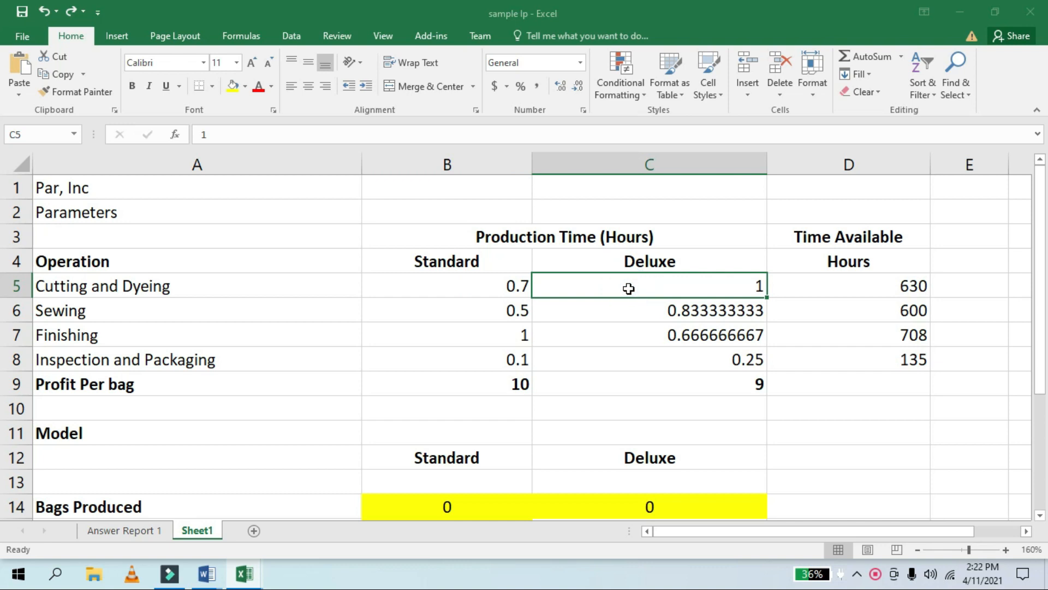
- Review the Standard and Deluxe production-time entries for sewing, finishing, and inspection and packaging in the parameters table
left_click(473, 313)
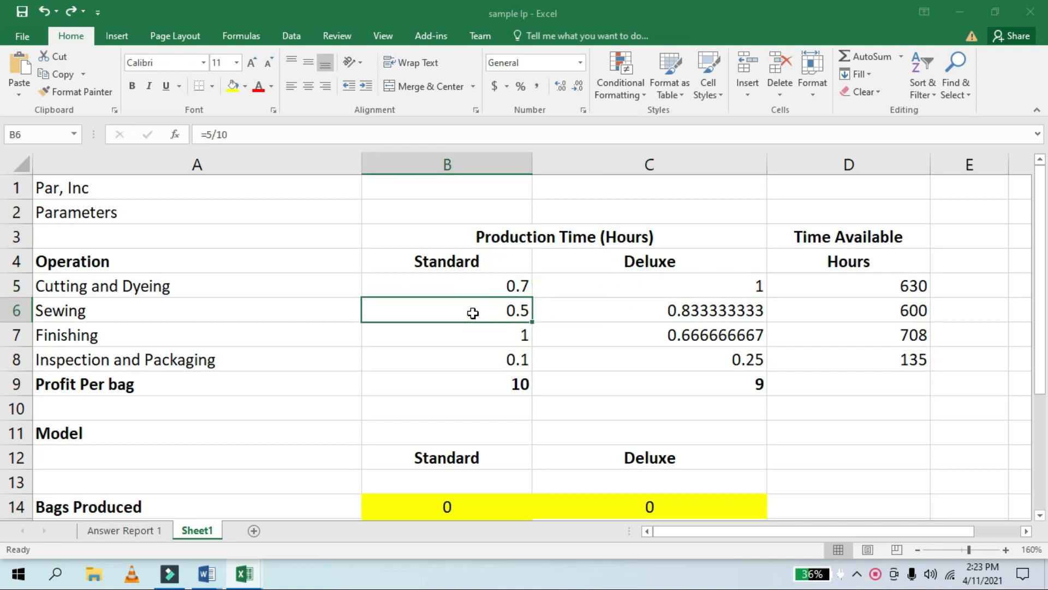
left_click(634, 310)
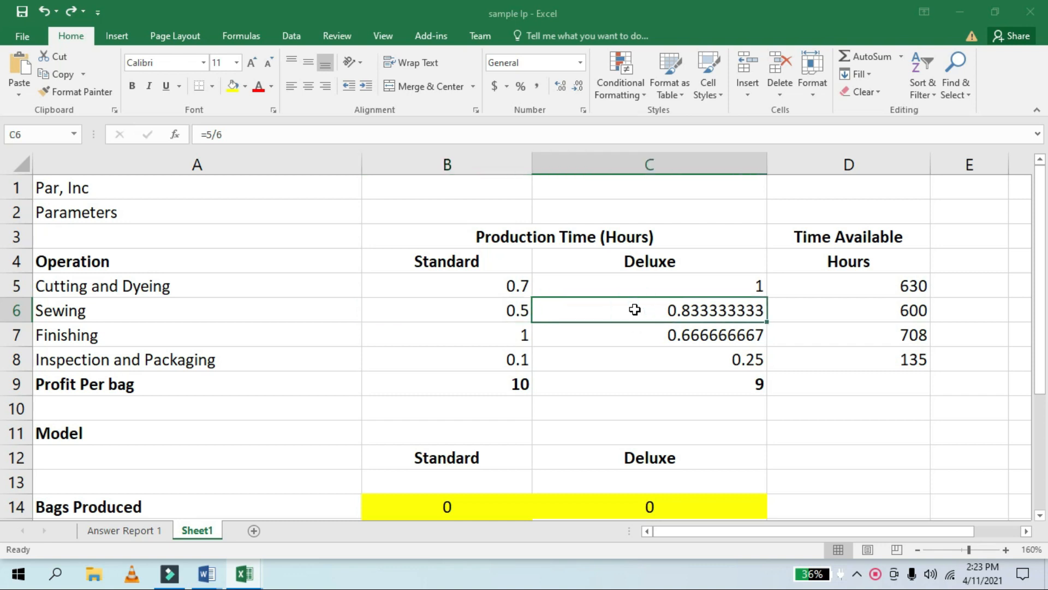
left_click(503, 330)
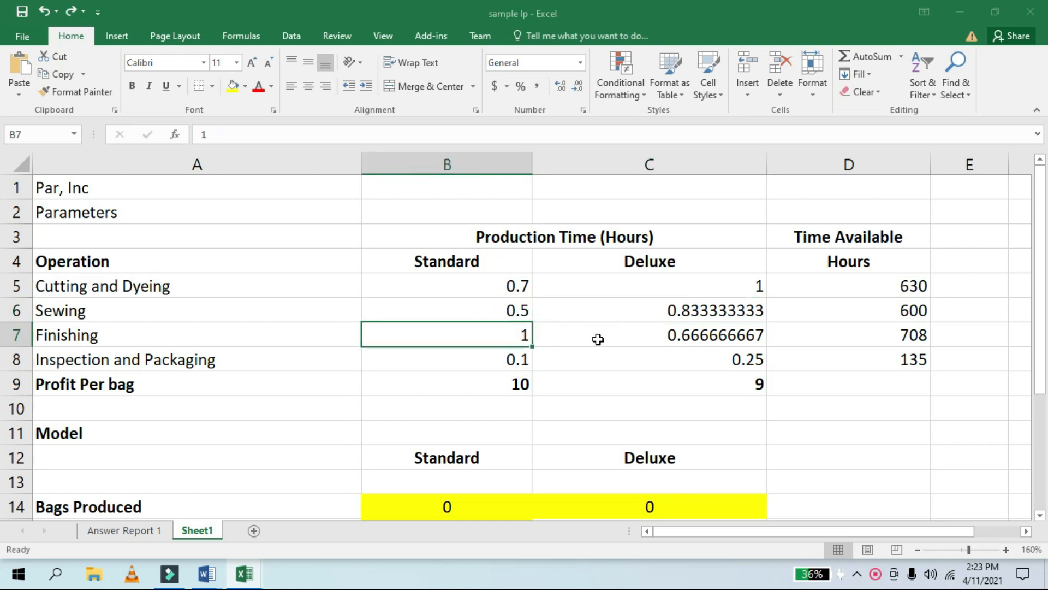
left_click(631, 337)
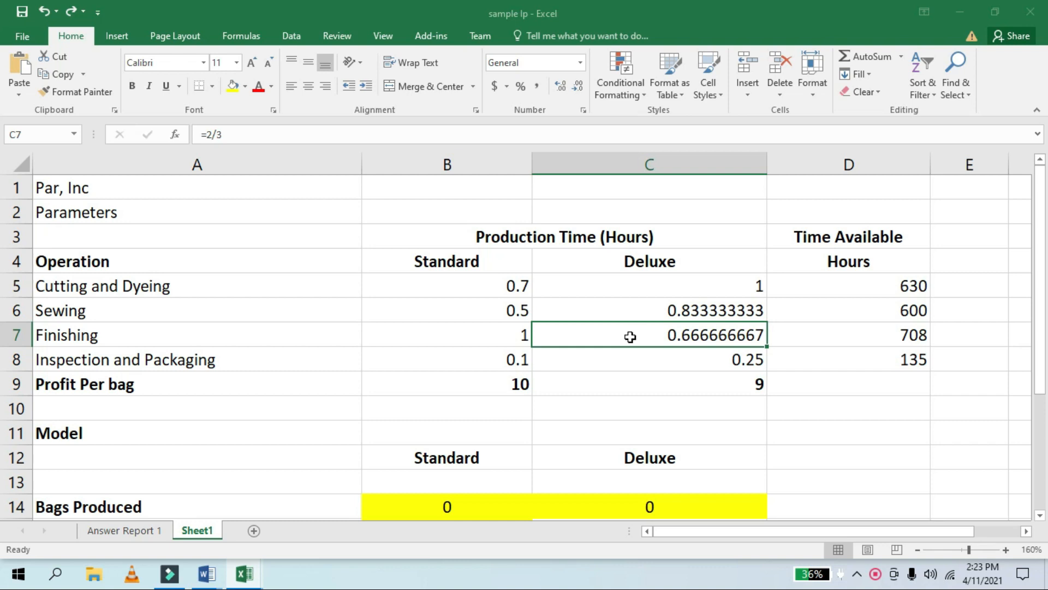
left_click(465, 357)
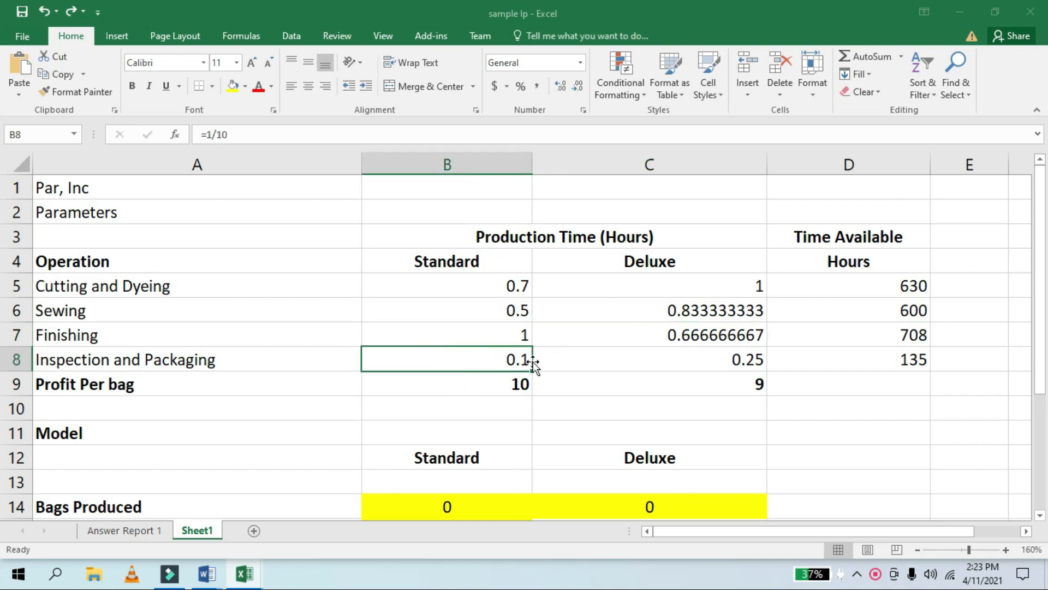
left_click(648, 366)
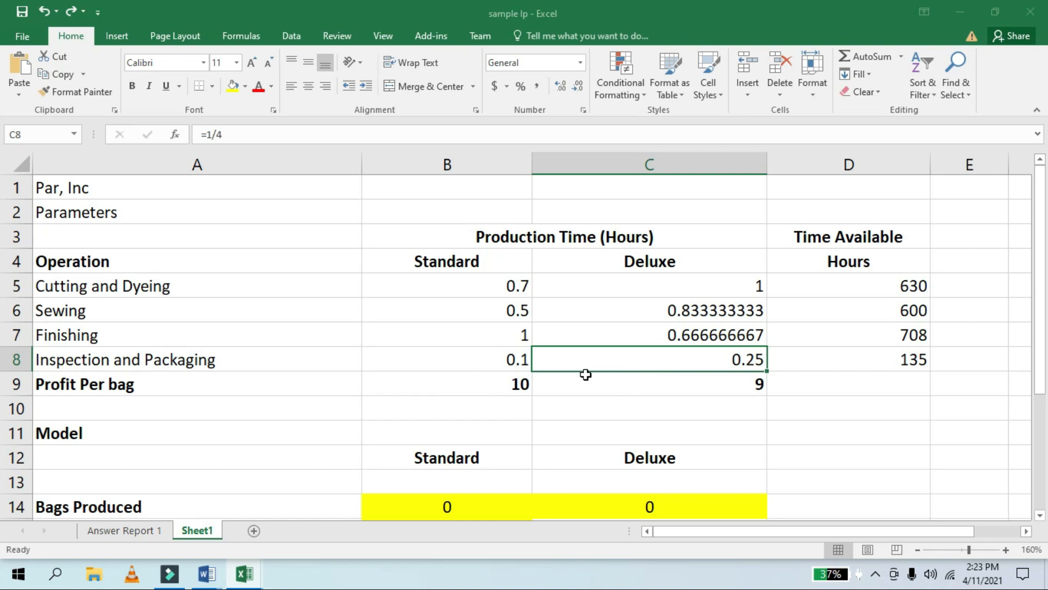
- Review the profit per bag for both bag types and the hours available for cutting and dyeing and sewing
left_click(505, 384)
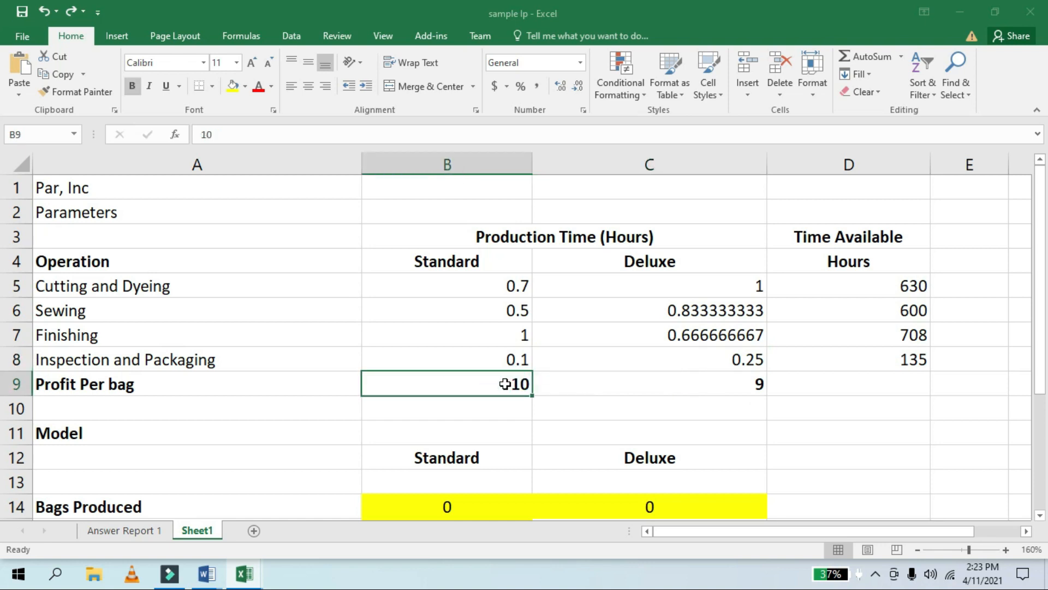
left_click(698, 388)
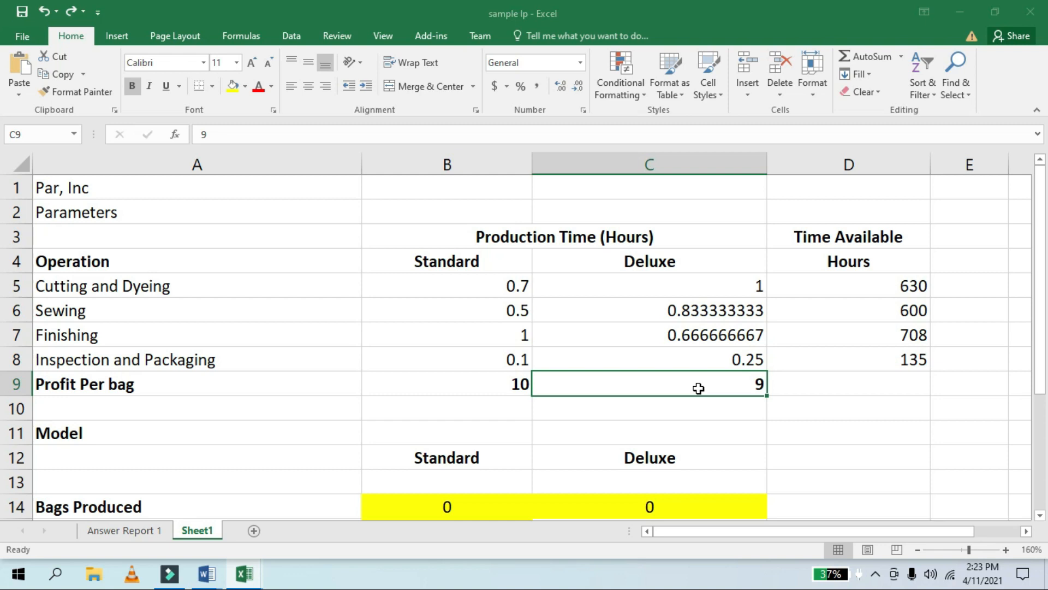
left_click(854, 295)
left_click(850, 313)
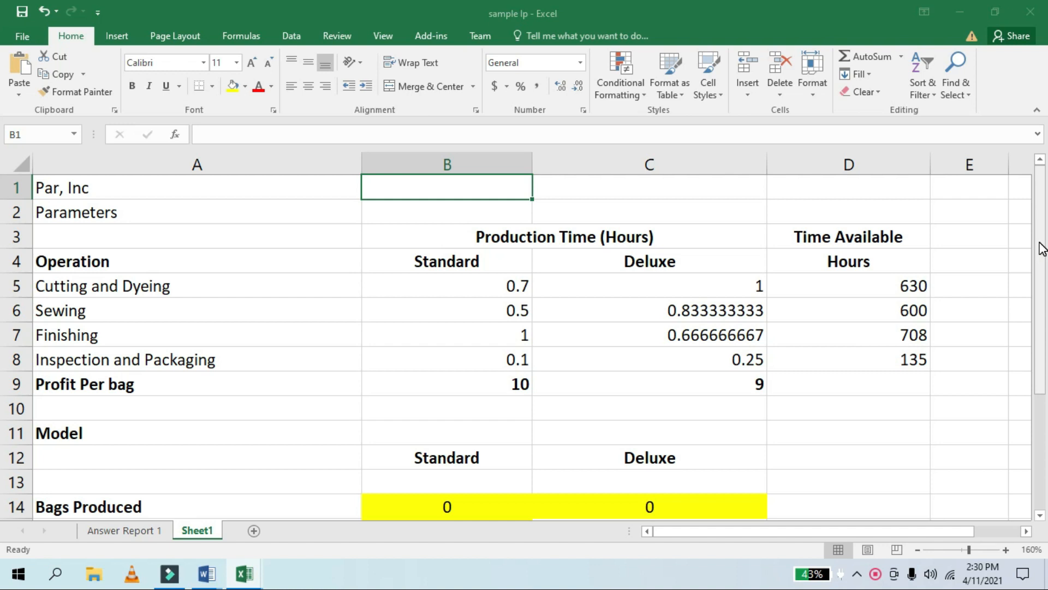
- Examine the model section's Bags Produced cells for Standard and Deluxe and its Total Profit cell
left_click_drag(1041, 249, 1042, 401)
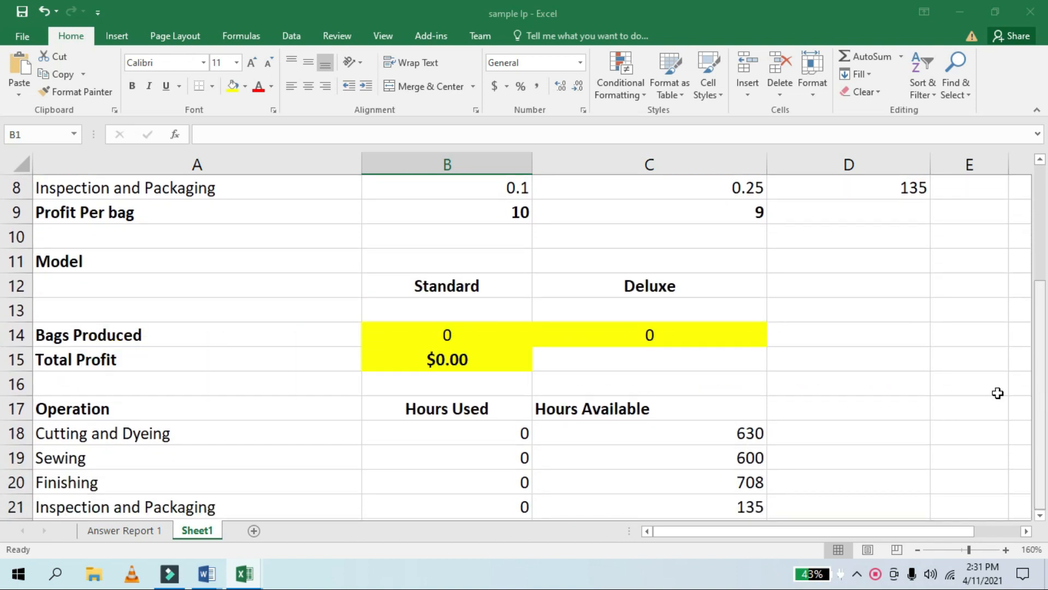
left_click(442, 335)
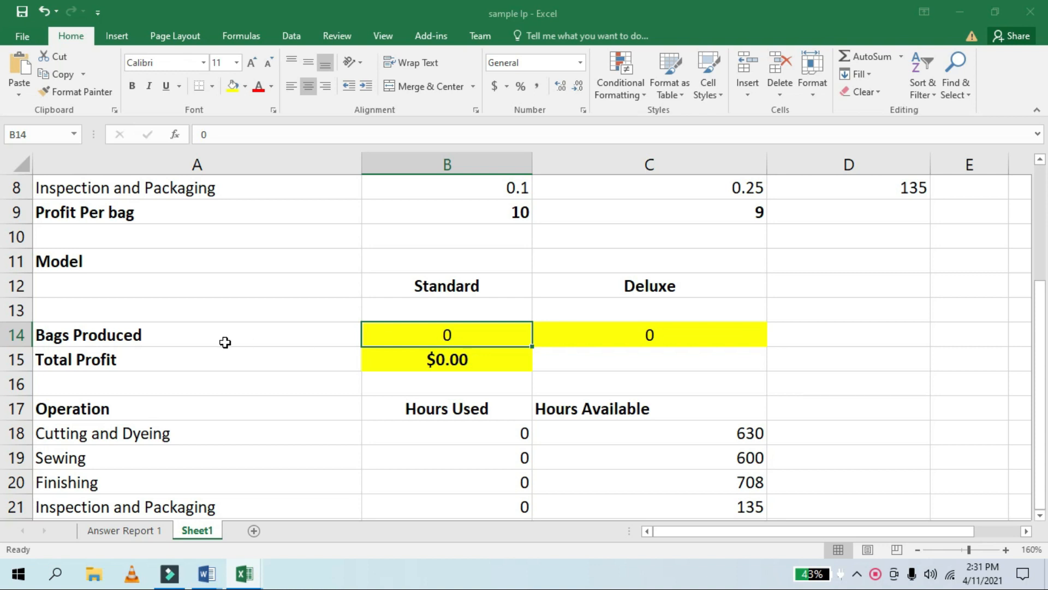
left_click(680, 340)
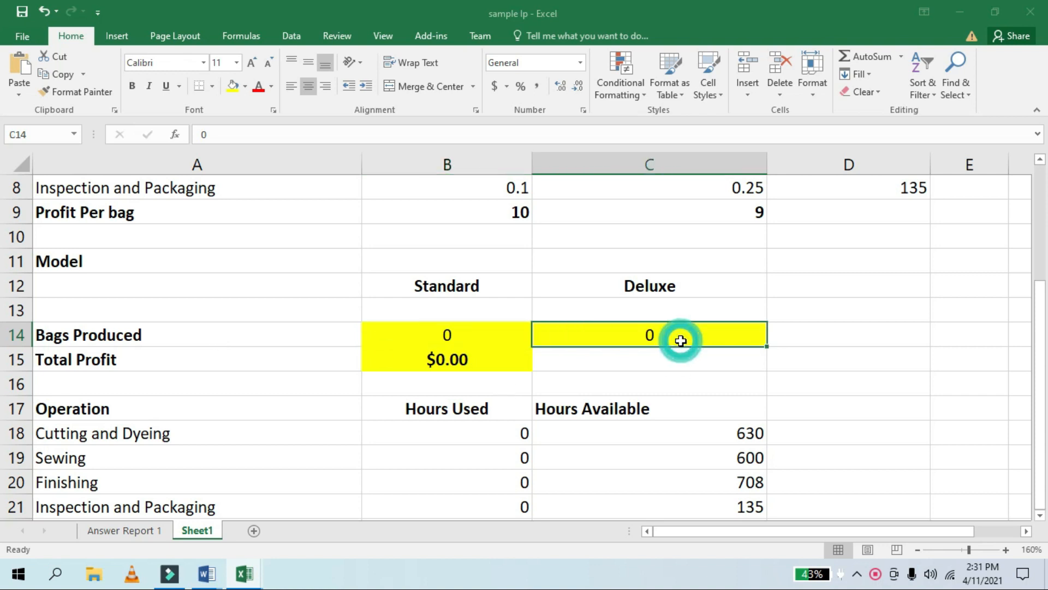
left_click(446, 363)
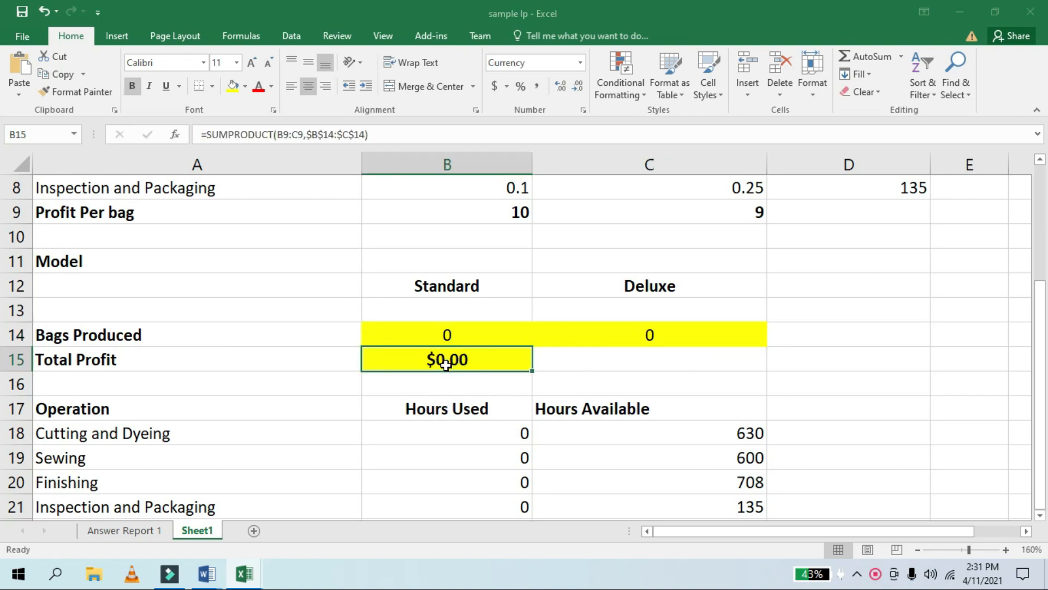
- Go through the four operation names in the model's hours table, from Cutting and Dyeing to Inspection and Packaging
left_click(434, 428)
key("Left")
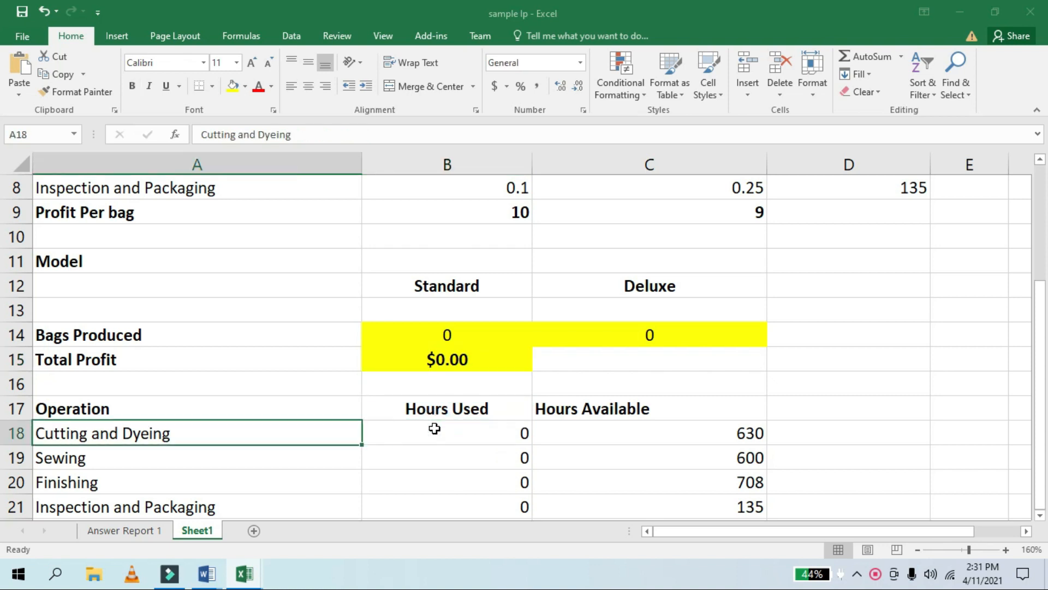
key("Down")
key("Down")
key("Down")
key("Down")
key("Up")
key("Up")
key("Up")
key("Up")
key("Up")
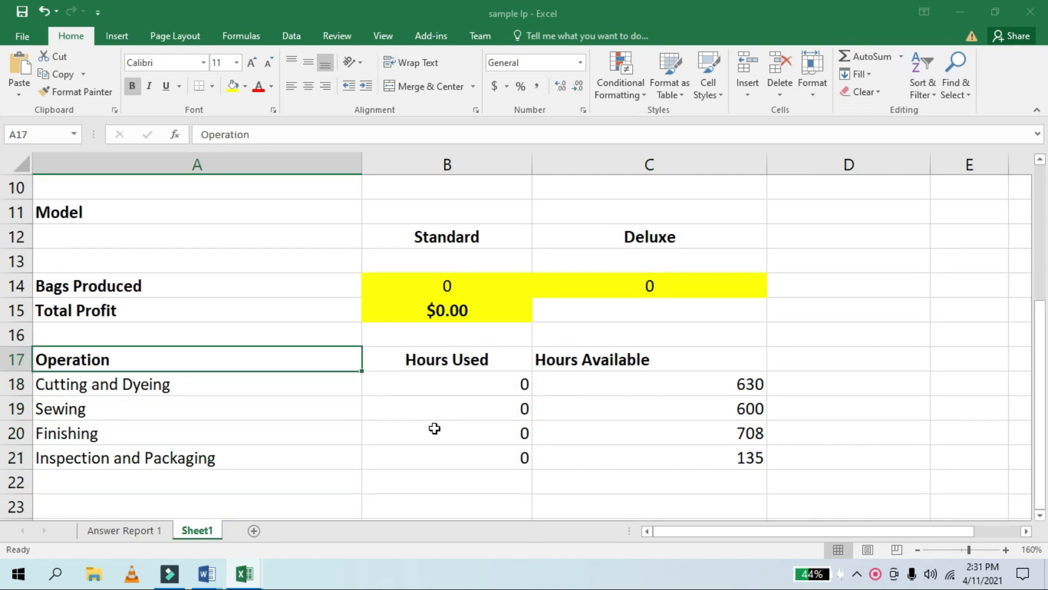
- Go through the Hours Available values for each of the four operations in the model section
key("Down")
key("Right")
key("Right")
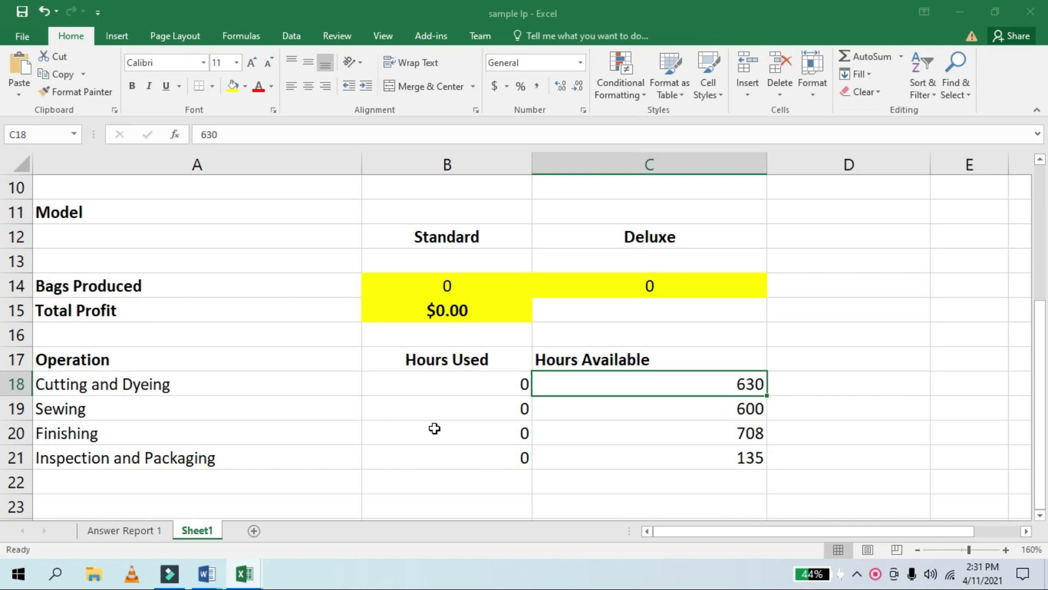
key("Down")
key("Down")
key("Up")
key("Down")
key("Down")
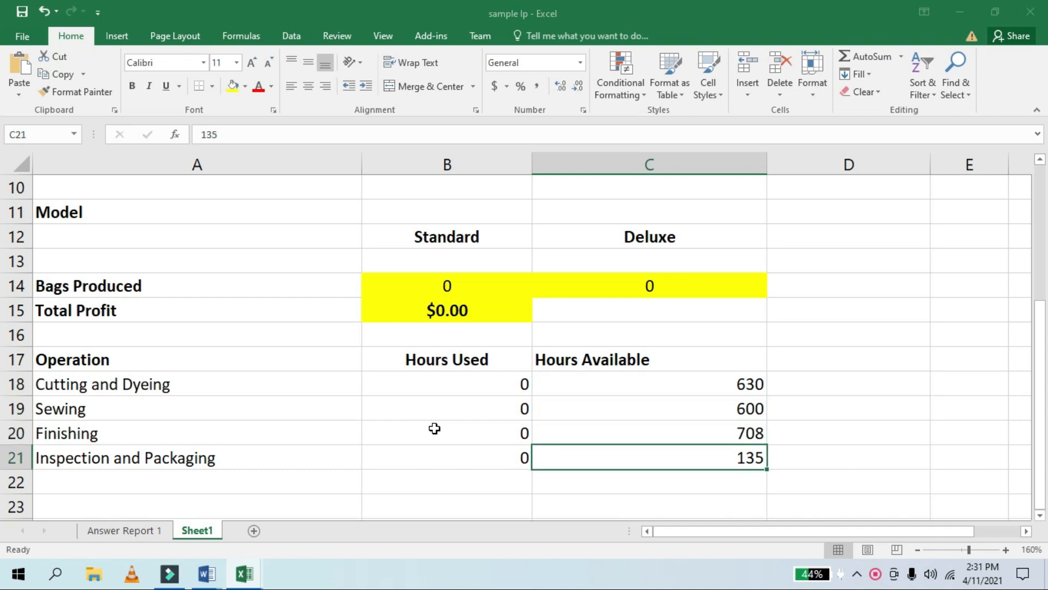
key("Up")
key("Up")
key("Up")
key("Up")
key("Up")
key("Up")
key("Up")
key("Up")
key("Up")
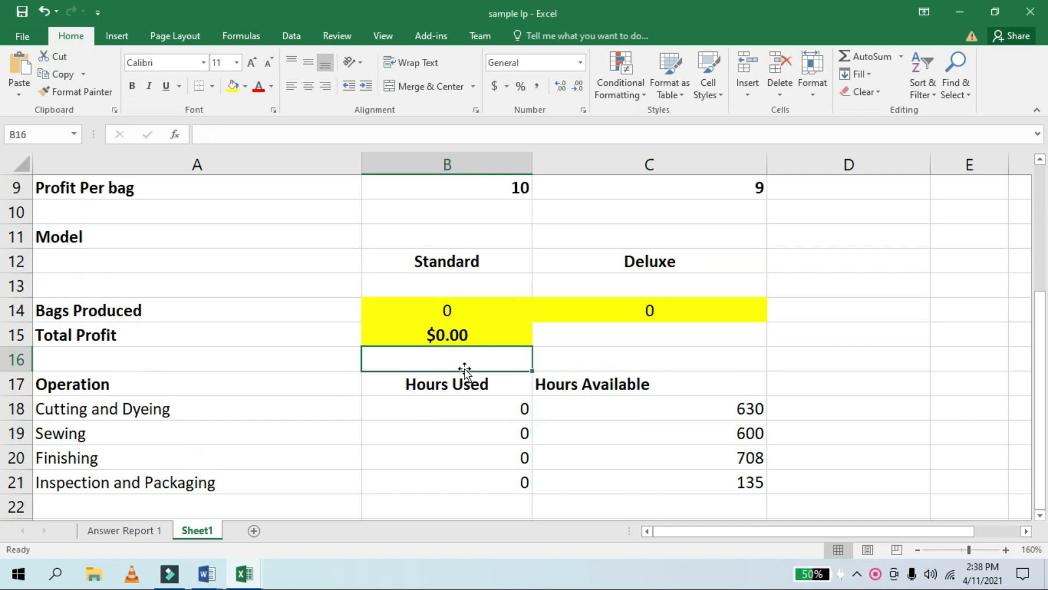
- Inspect the Total Profit formula in B15 and the profit and bags-produced ranges it references, leaving it unedited
double_click(433, 330)
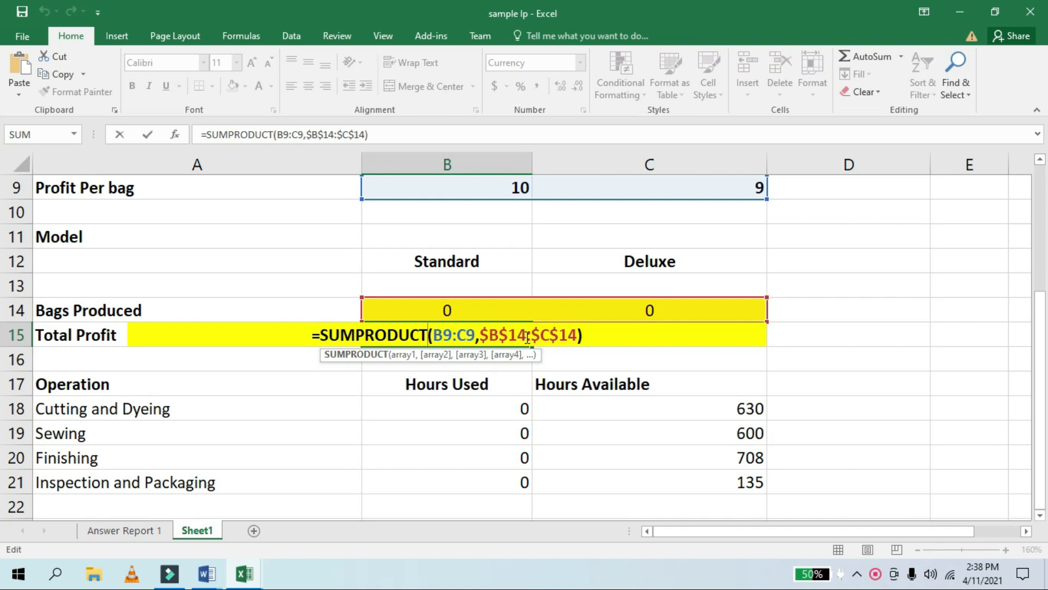
left_click_drag(1042, 377, 1043, 355)
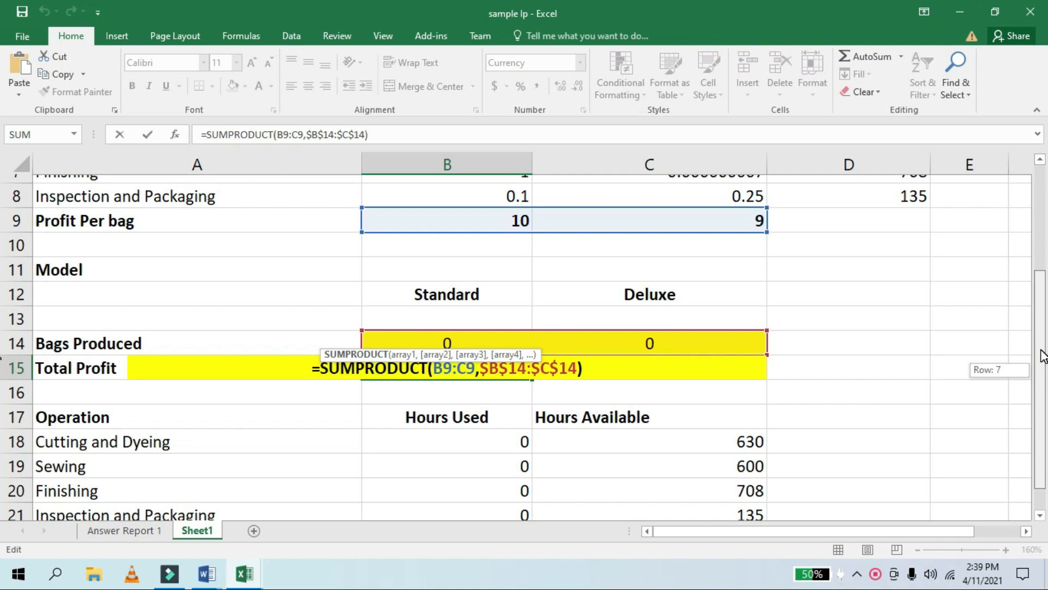
left_click_drag(1043, 356, 1043, 361)
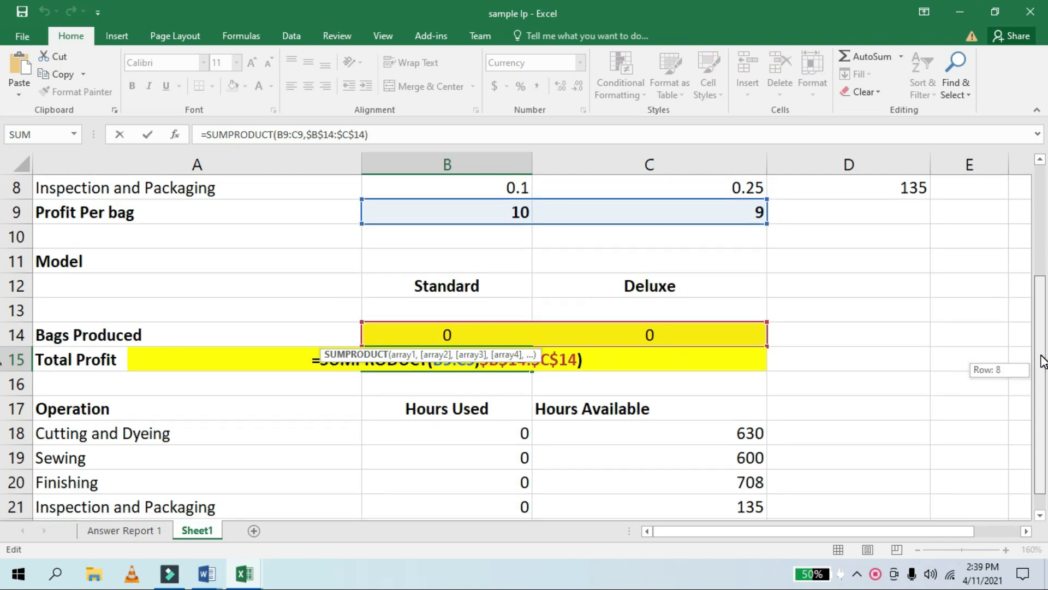
left_click_drag(1043, 360, 1044, 403)
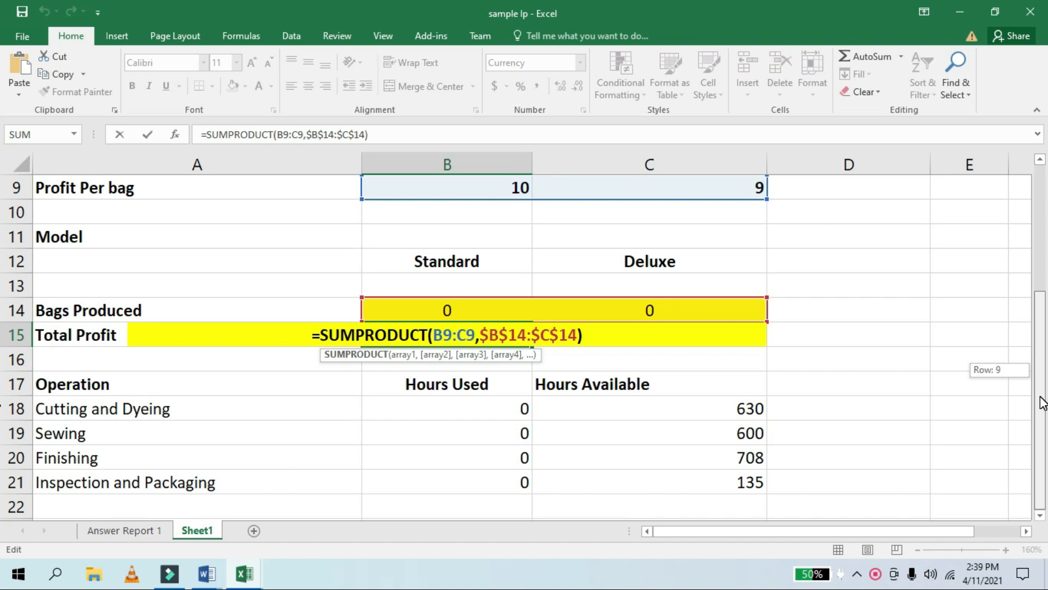
left_click_drag(1043, 402, 1043, 384)
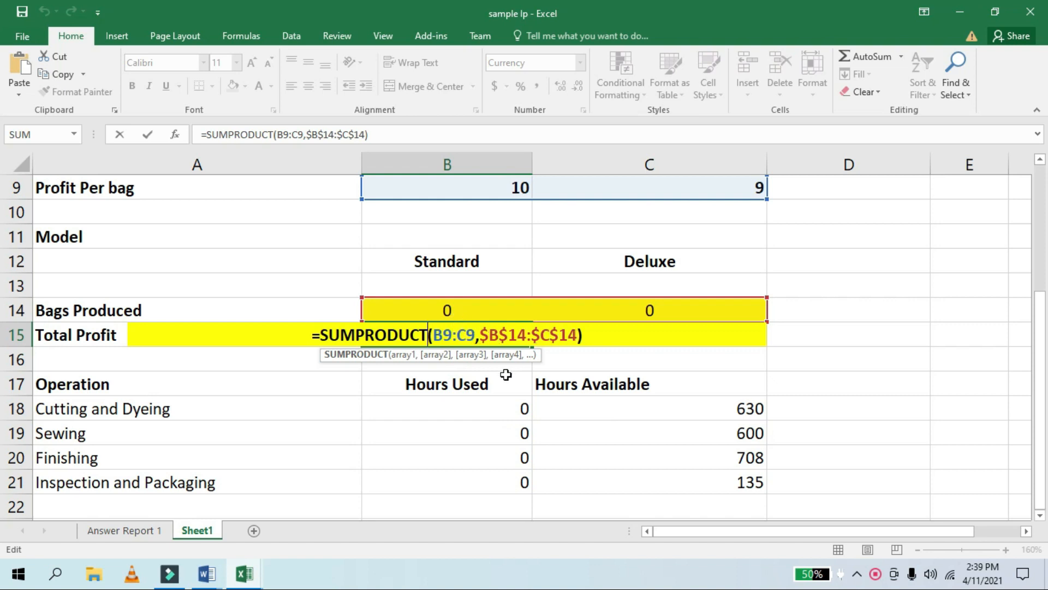
key("Return")
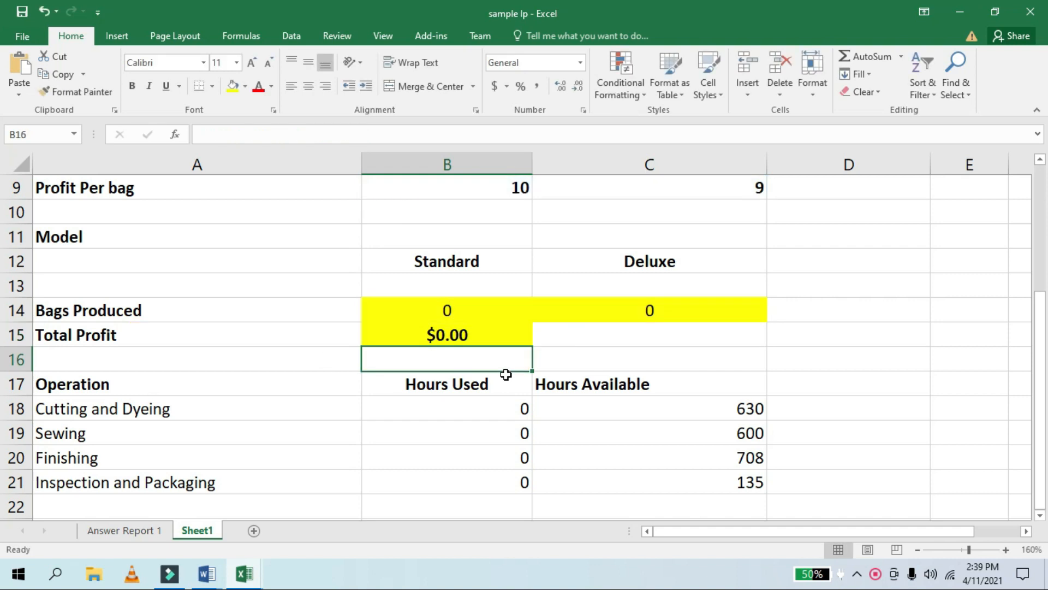
- Inspect the Hours Used formula for Cutting and Dyeing in B18 and the ranges it references
double_click(476, 310)
double_click(431, 409)
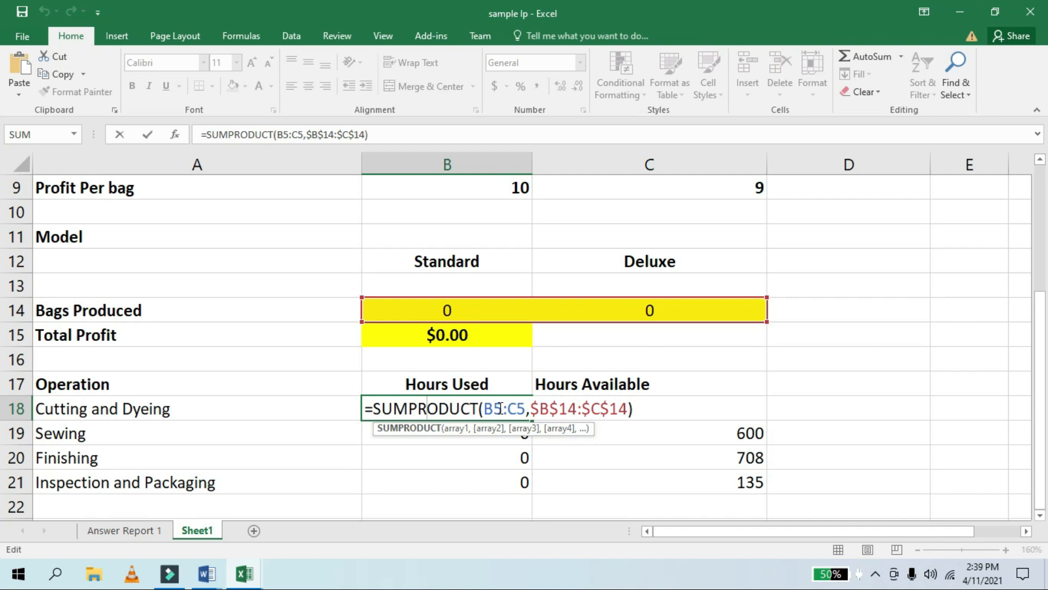
mouse_move(1044, 354)
left_mouse_down()
mouse_move(1044, 254)
mouse_move(1042, 278)
mouse_move(1044, 268)
left_mouse_up()
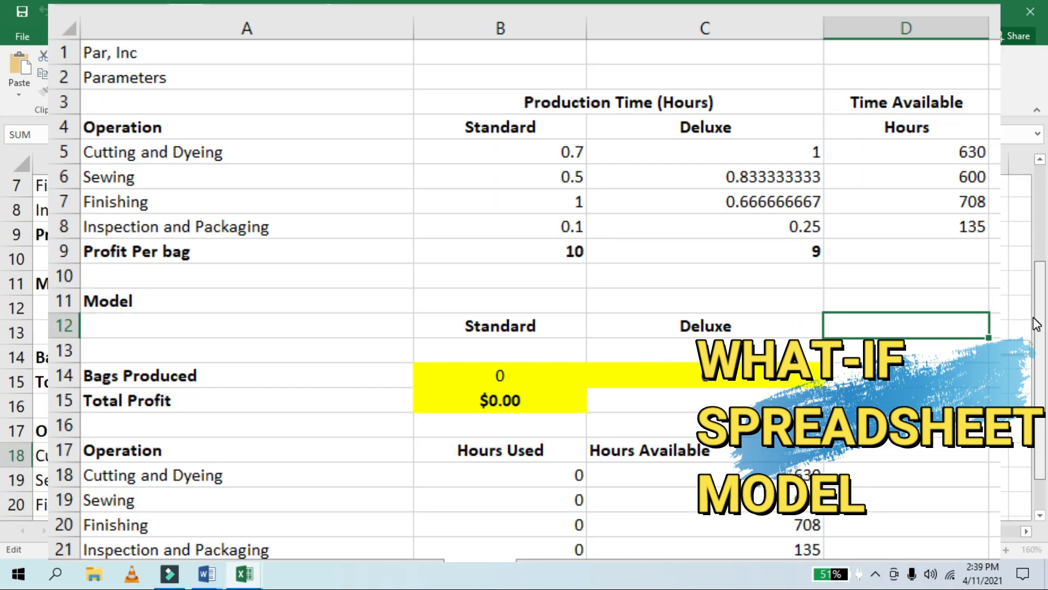
left_click_drag(1037, 324, 1033, 357)
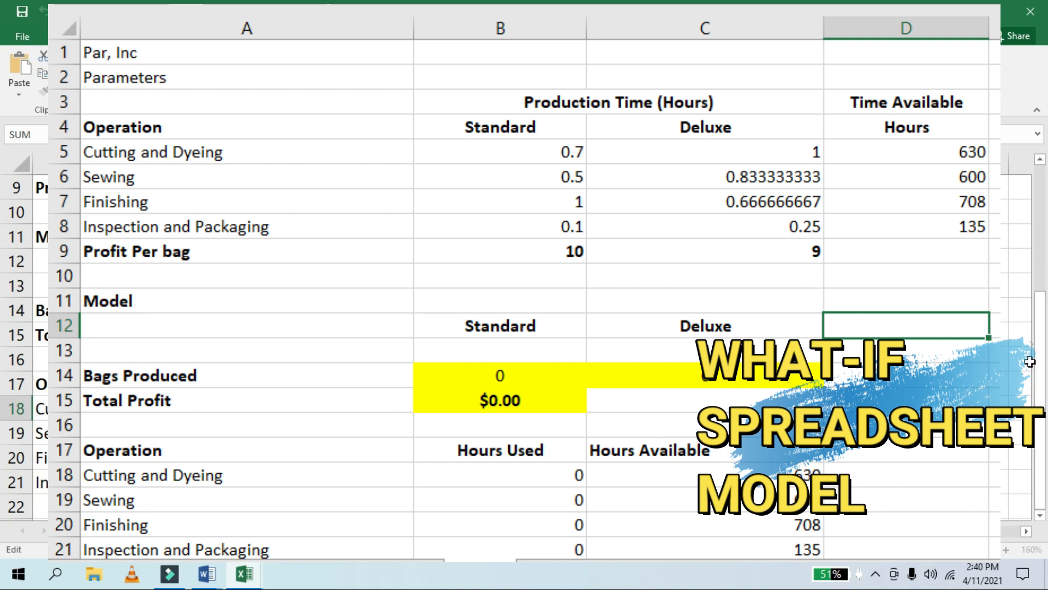
key("Return")
key("Down")
key("Up")
key("Up")
key("Up")
key("Down")
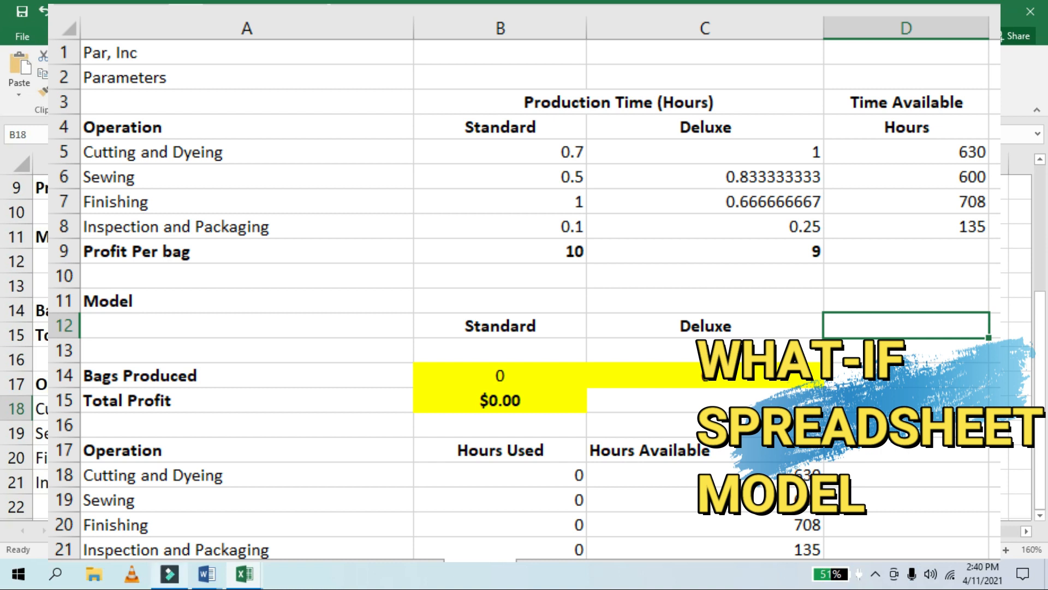
left_click(169, 516)
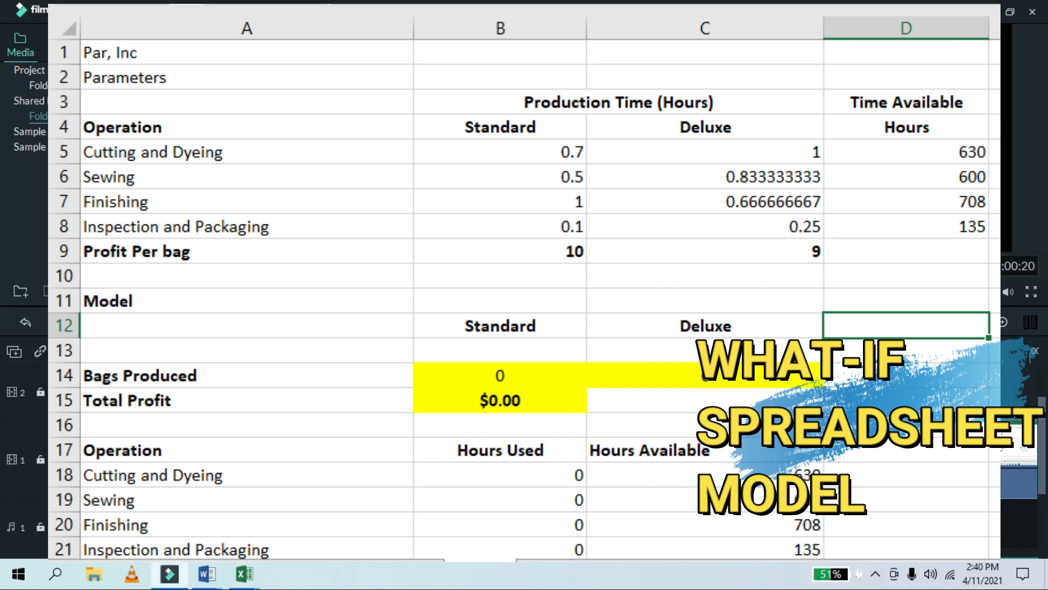